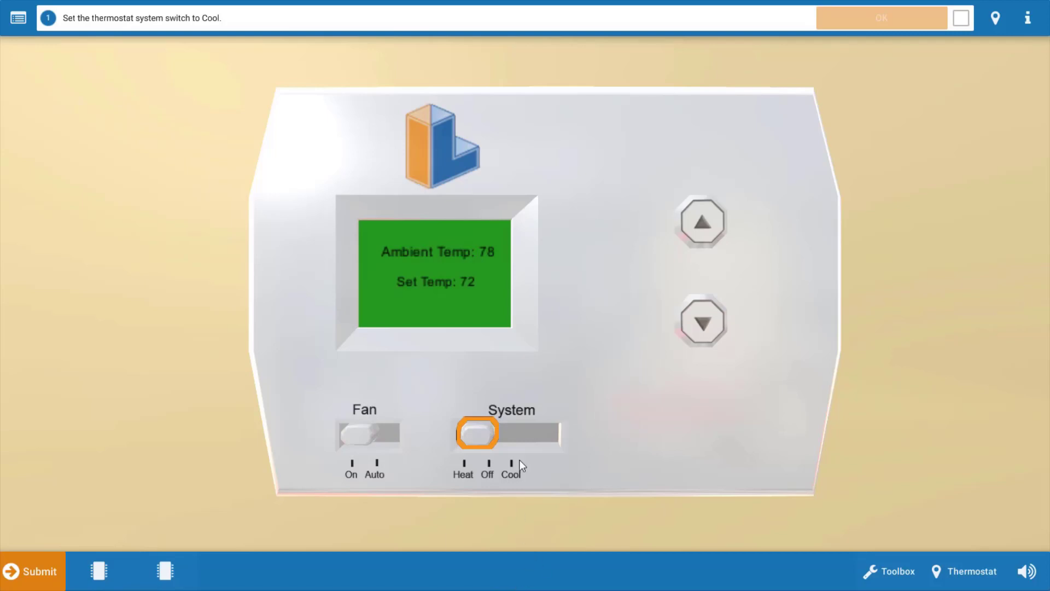
# - Set the thermostat system switch to Cool and accept step 1
pyautogui.click(473, 434)
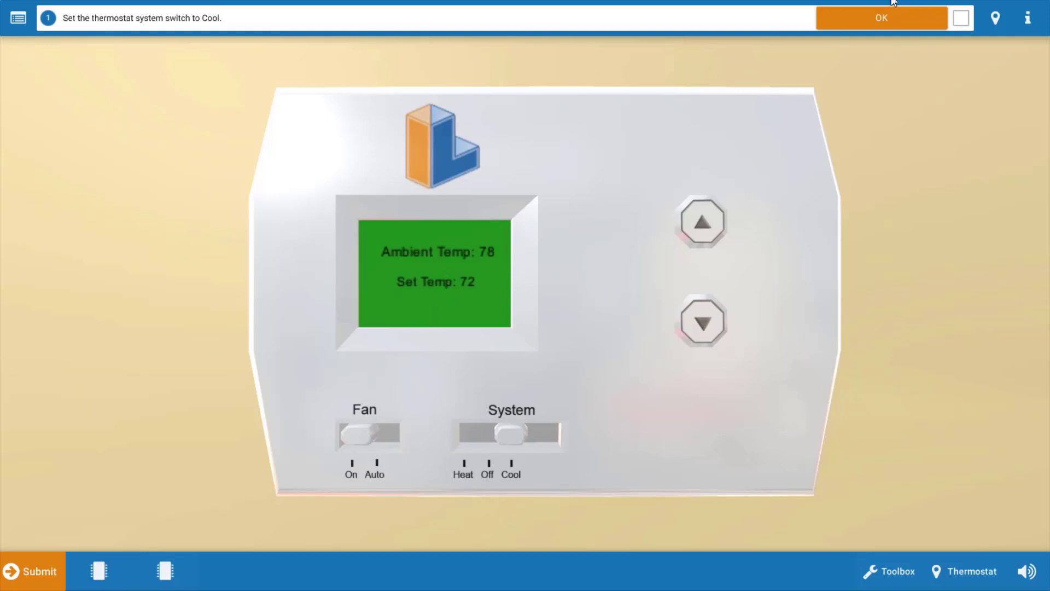
pyautogui.click(877, 21)
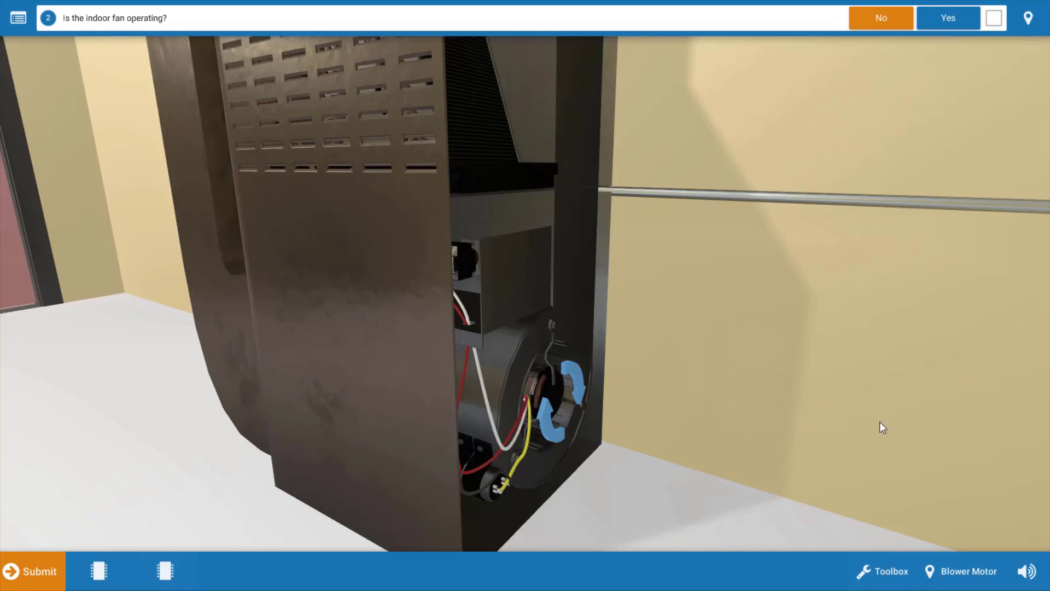
# - Answer No to 'Is the indoor fan operating?' and orbit to the outdoor unit's front
pyautogui.click(879, 22)
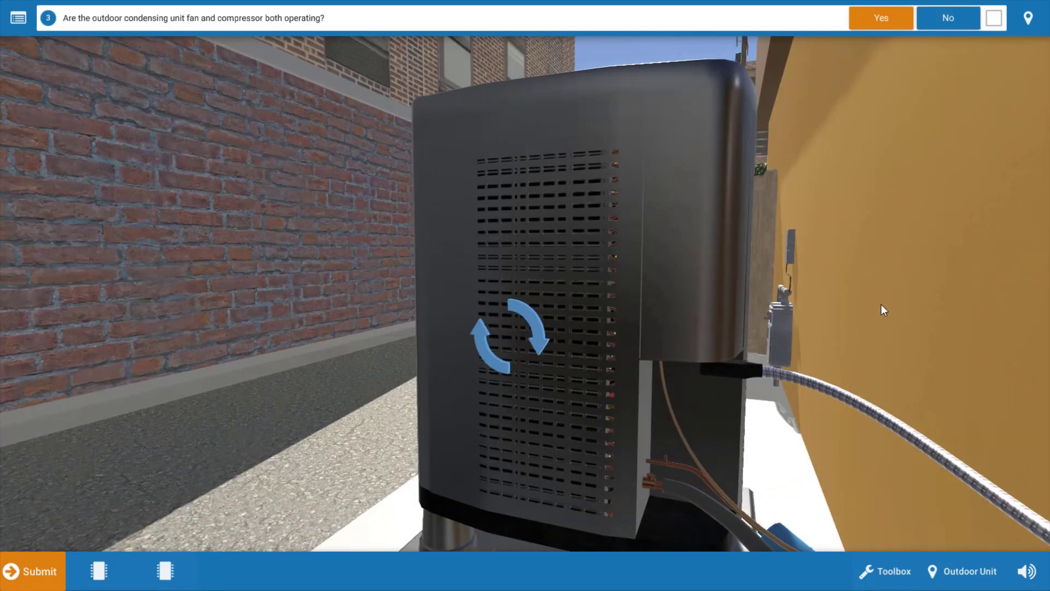
pyautogui.moveTo(699, 305); pyautogui.dragTo(732, 218)
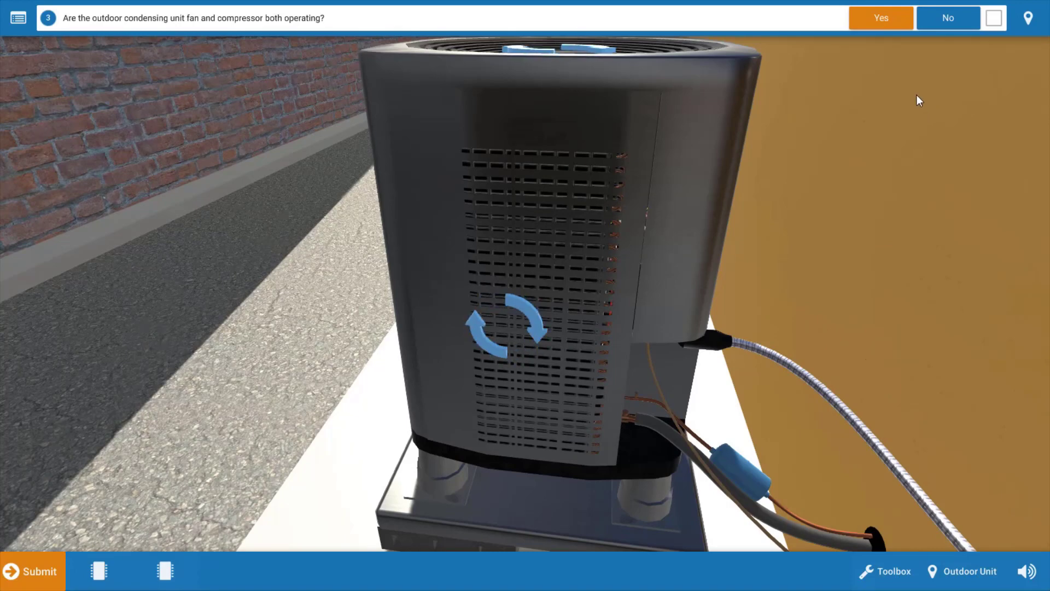
# - Answer Yes that the outdoor fan and compressor run, and show the Indoor Fan Unit diagram
pyautogui.click(895, 21)
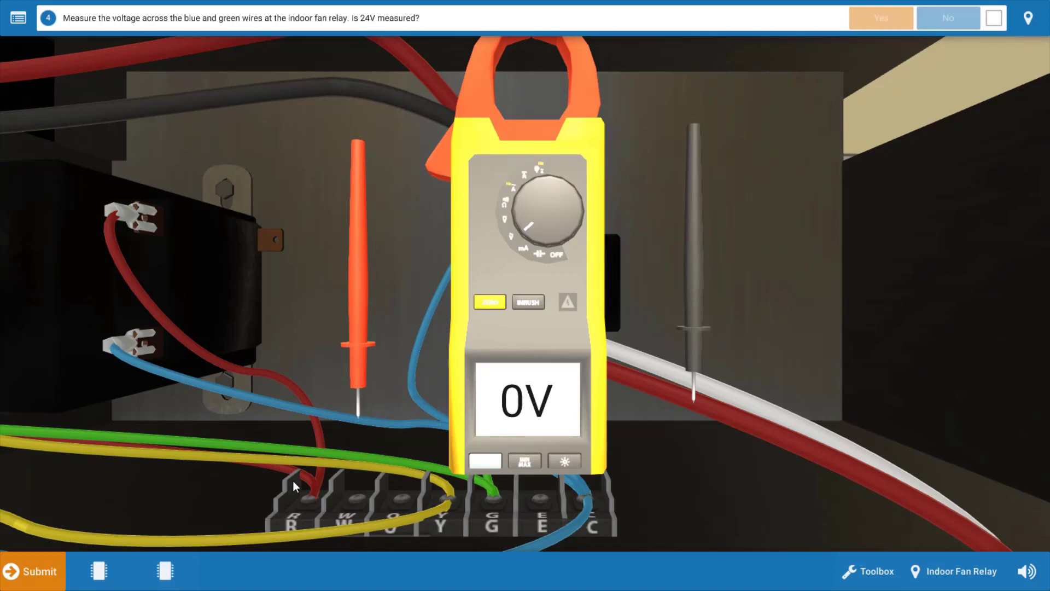
pyautogui.click(100, 580)
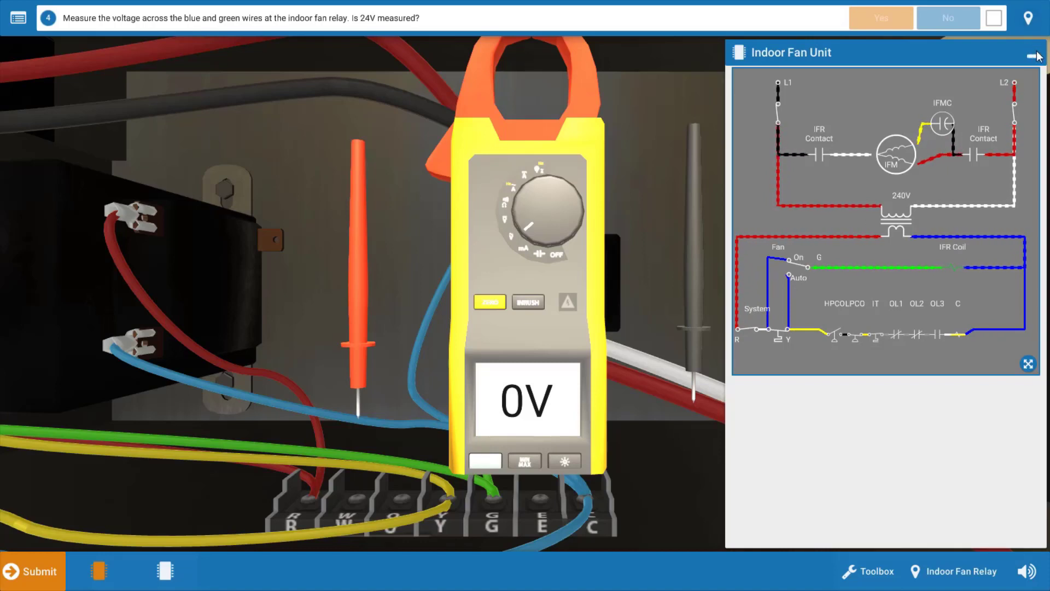
# - Move the clamp meter aside and probe the relay's blue and green wires to read 24V
pyautogui.moveTo(796, 130); pyautogui.dragTo(797, 130)
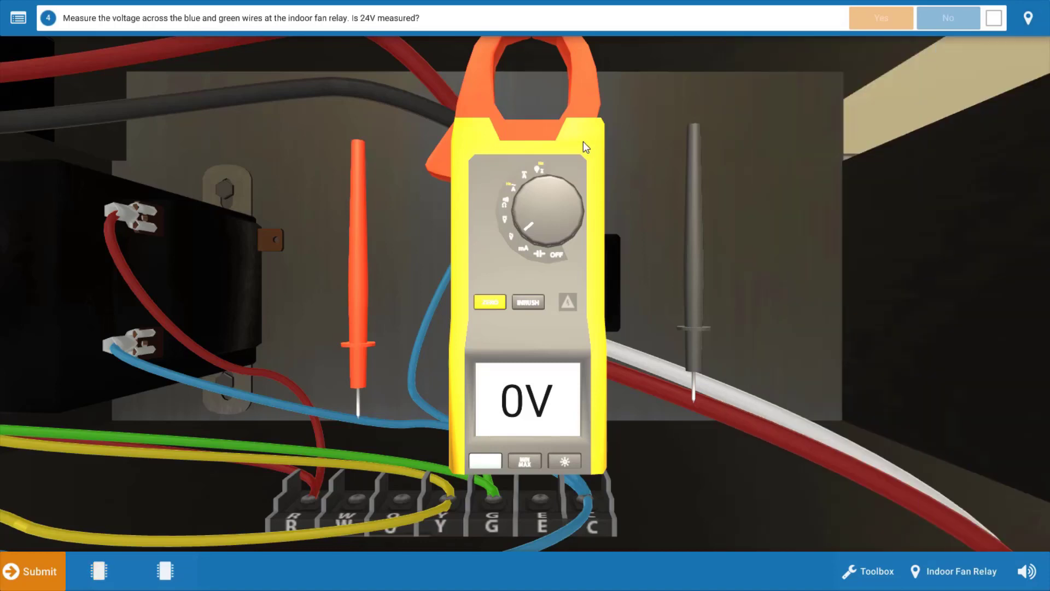
pyautogui.moveTo(583, 141); pyautogui.dragTo(830, 175)
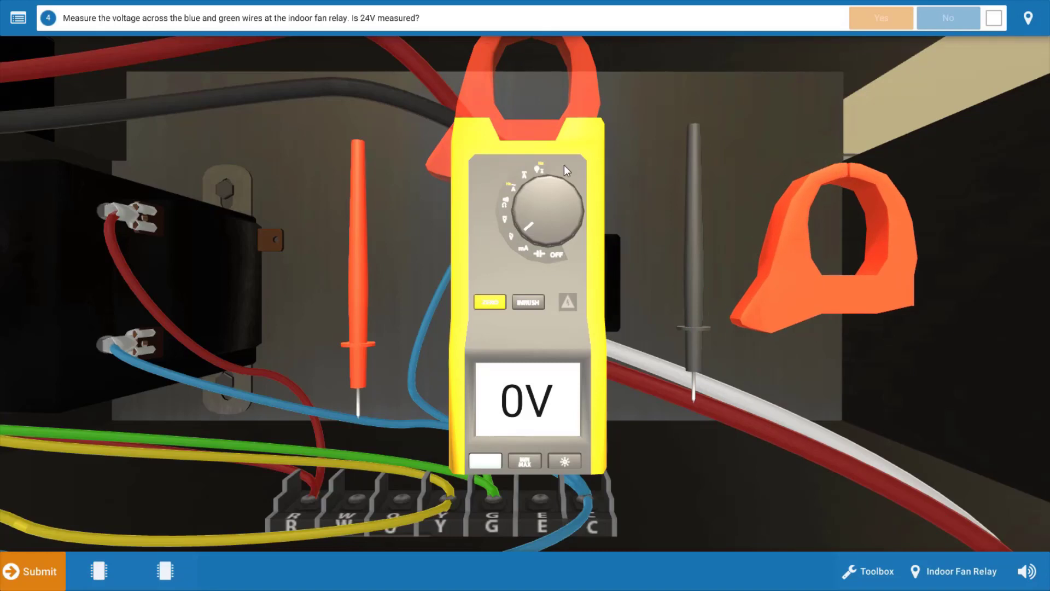
pyautogui.moveTo(563, 165); pyautogui.dragTo(802, 274)
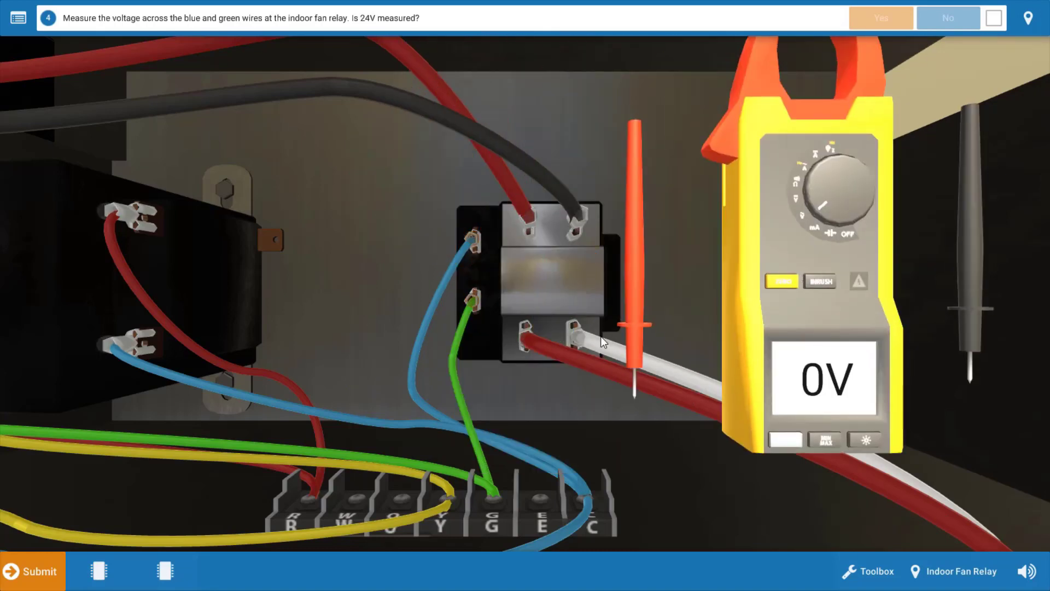
pyautogui.moveTo(637, 352); pyautogui.dragTo(462, 240)
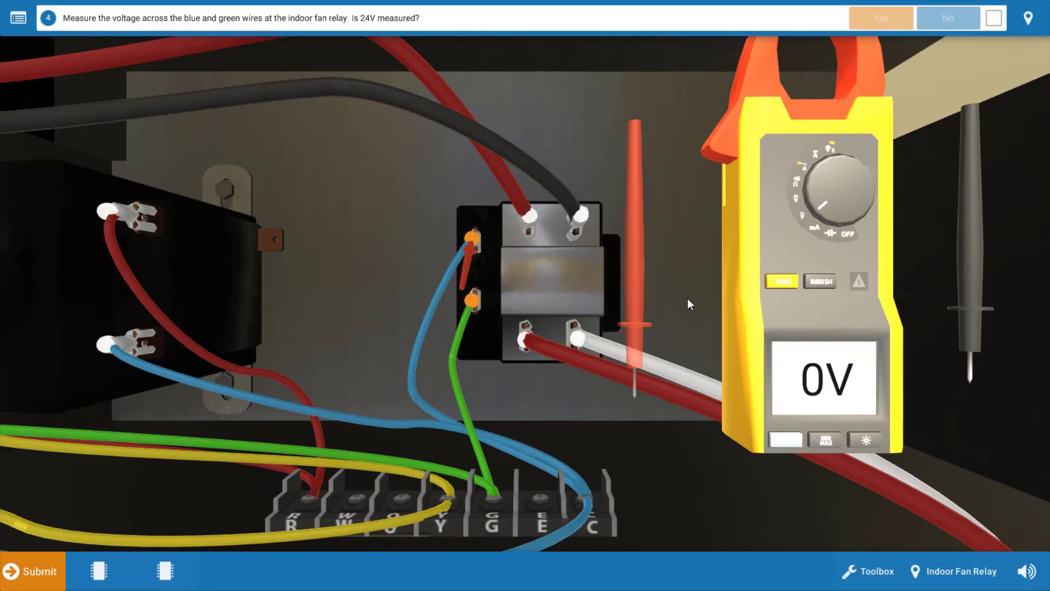
pyautogui.click(471, 302)
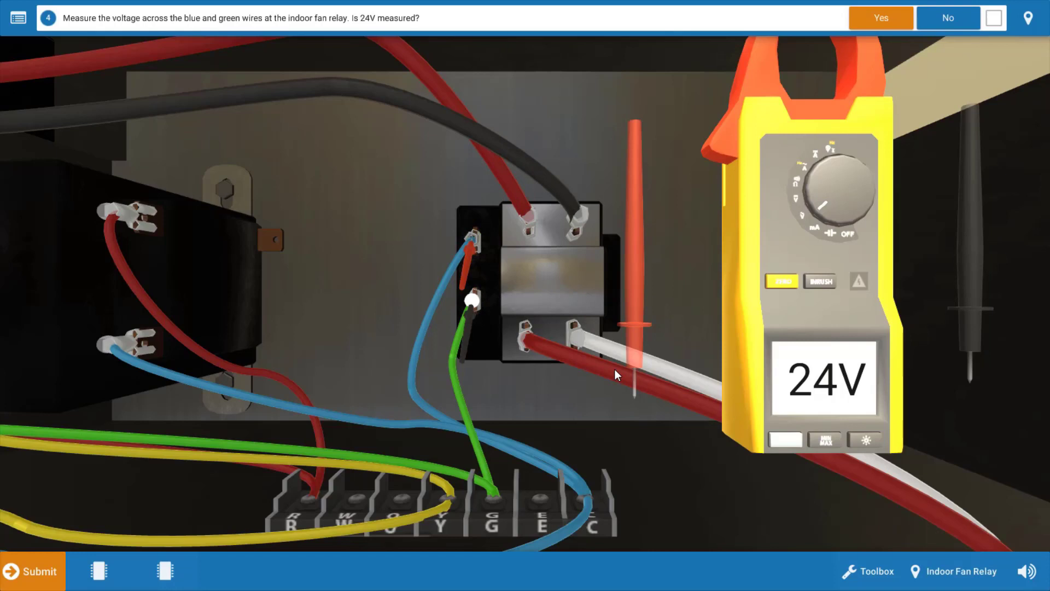
pyautogui.click(109, 568)
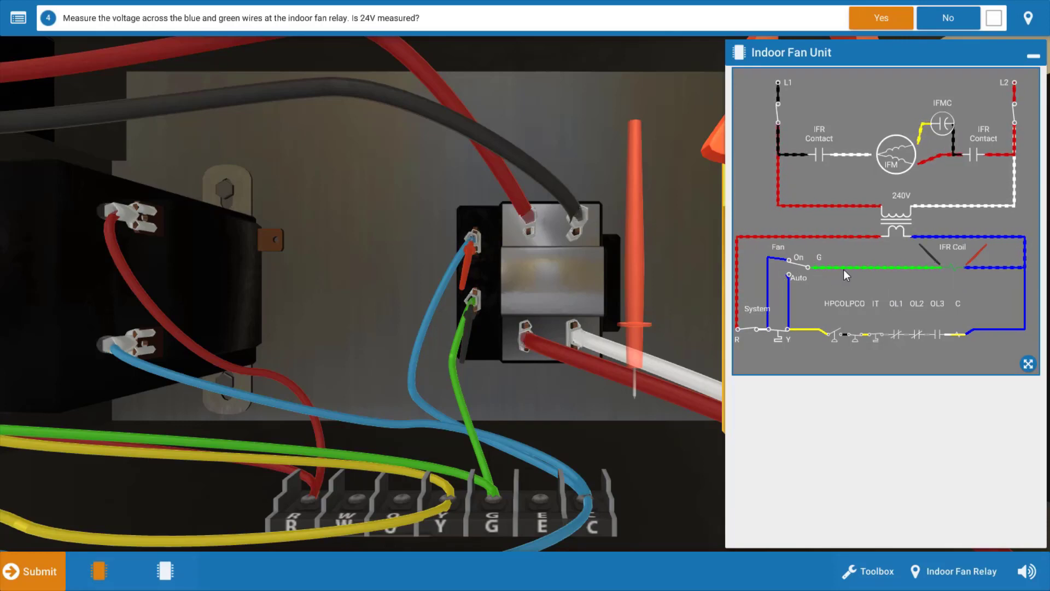
pyautogui.click(1032, 56)
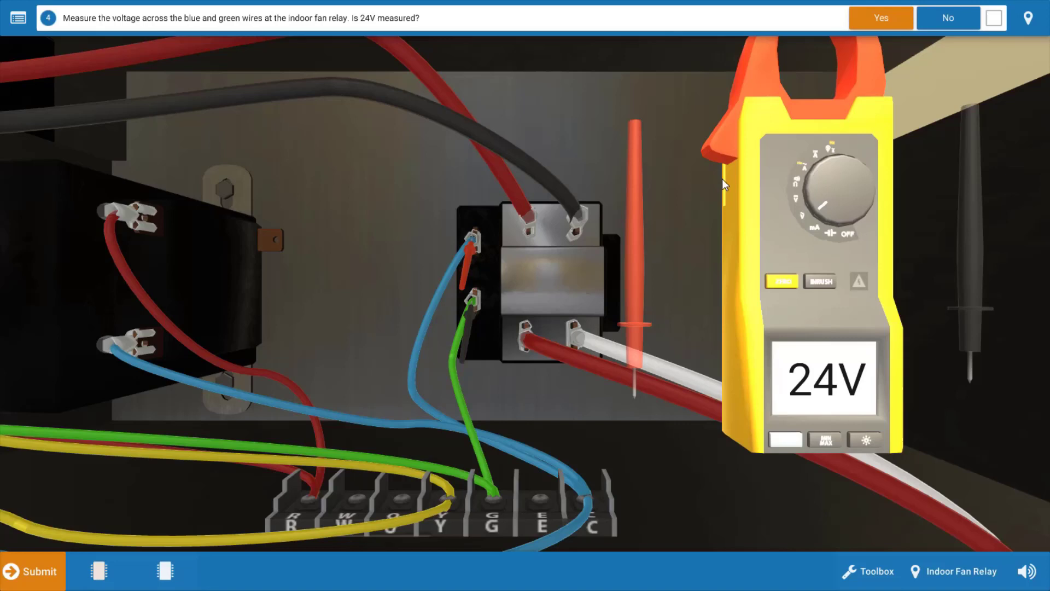
# - Confirm 24V, then probe the relay's red and black line wires and confirm 240V
pyautogui.click(887, 19)
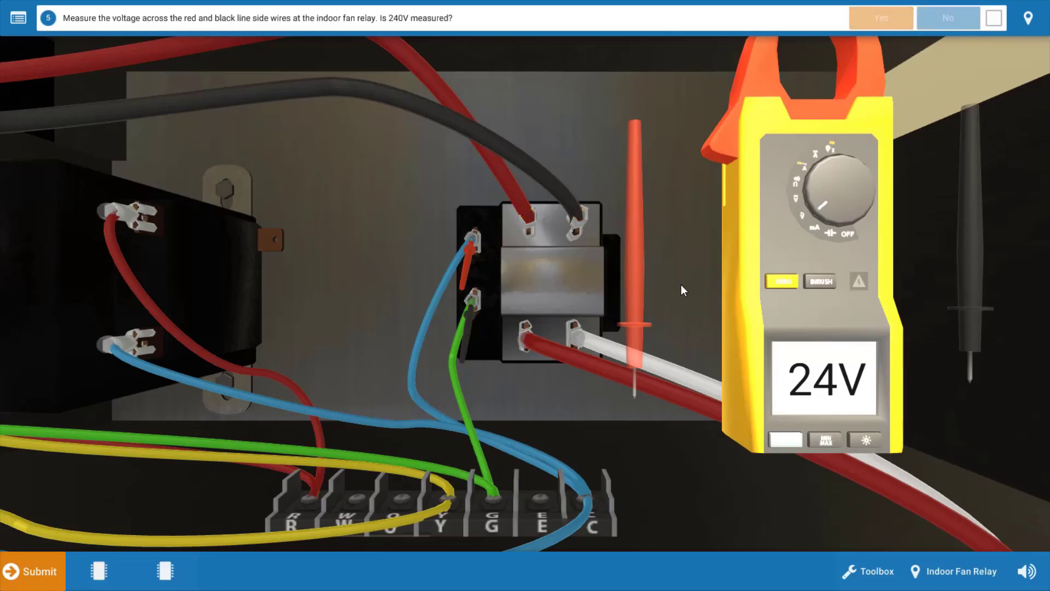
pyautogui.click(638, 310)
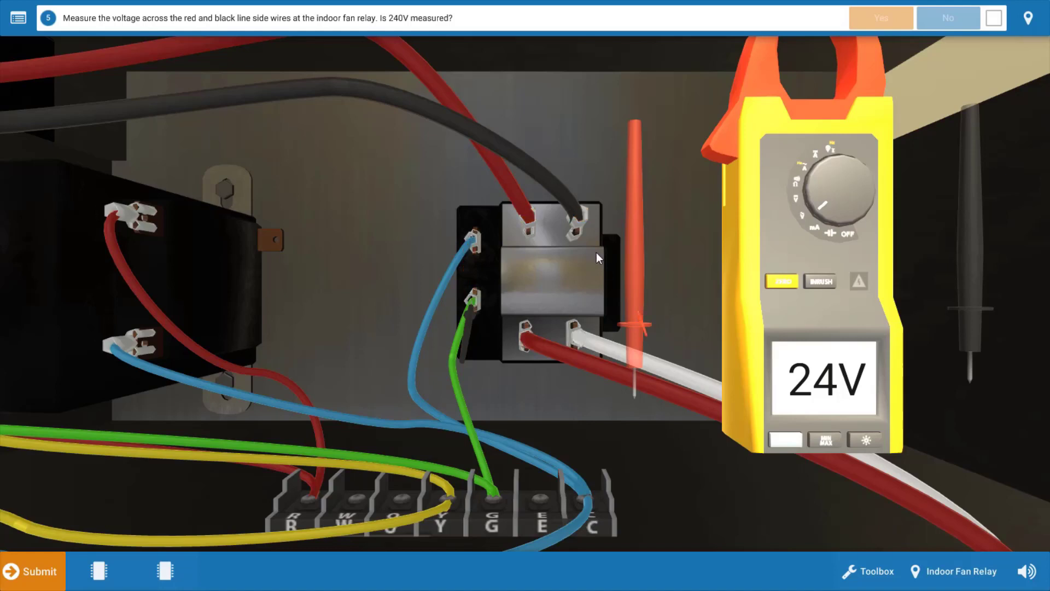
pyautogui.click(576, 222)
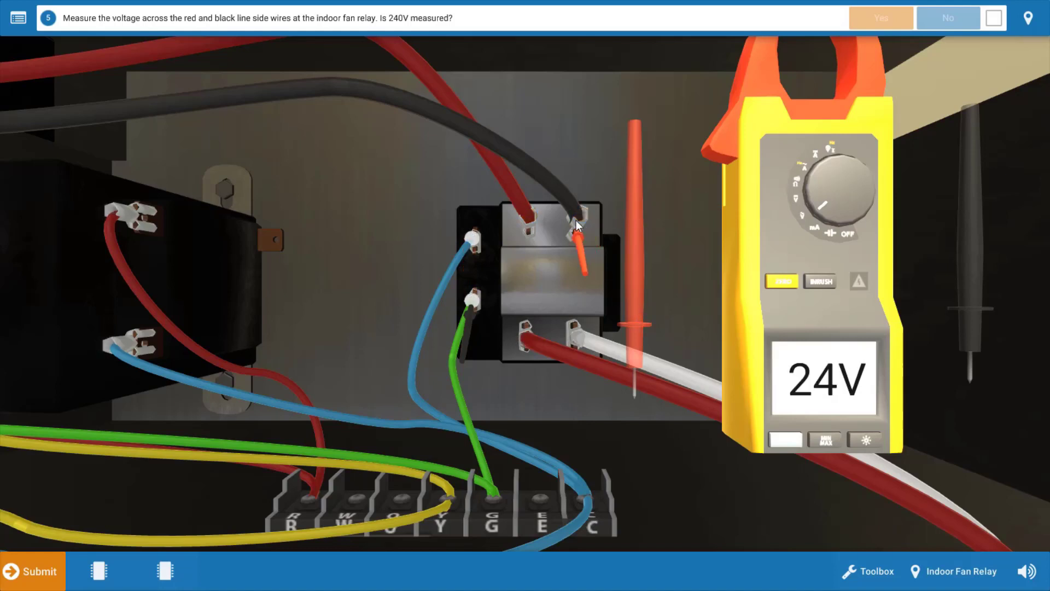
pyautogui.click(977, 341)
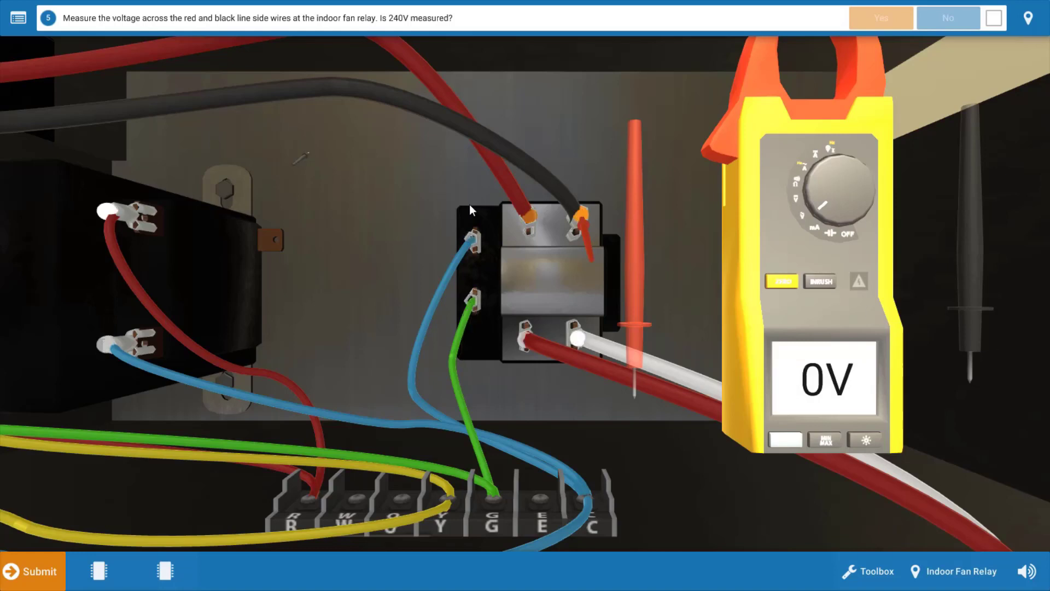
pyautogui.click(531, 221)
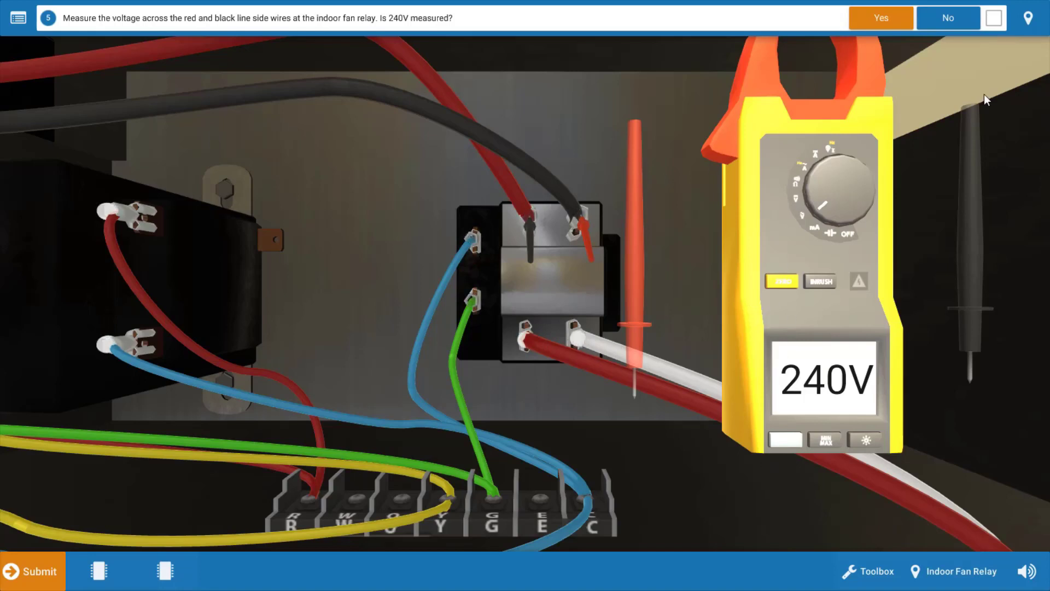
pyautogui.click(900, 23)
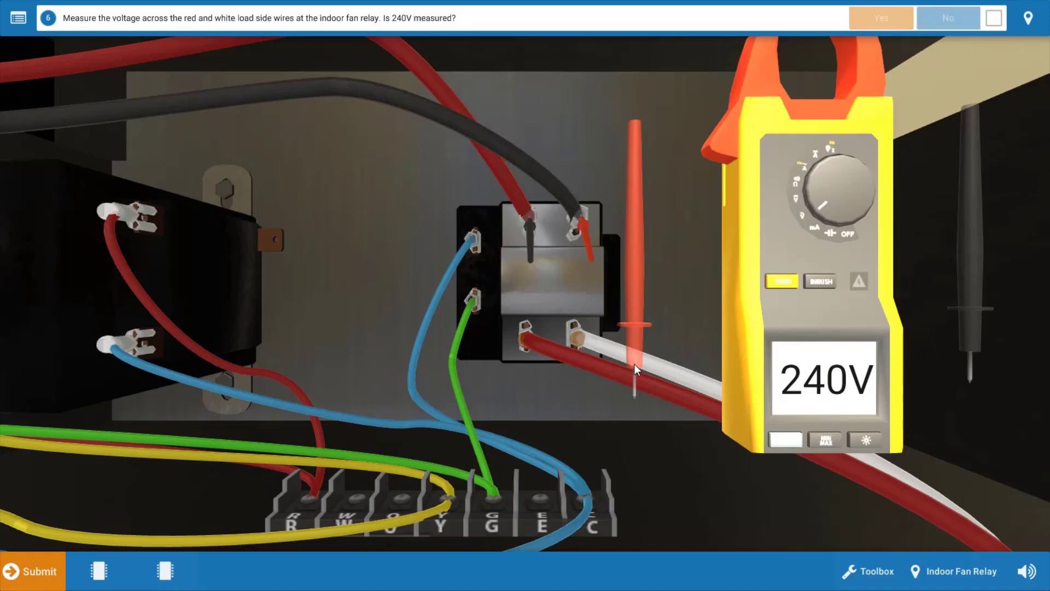
# - Probe the fan relay's red and white load-side terminals and read 240V on the meter
pyautogui.click(573, 342)
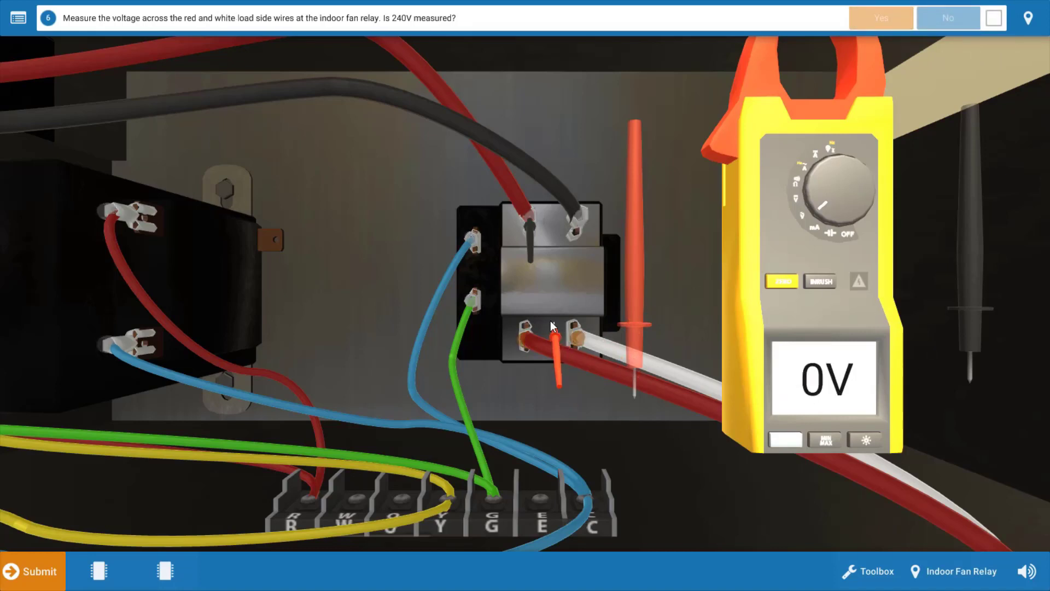
pyautogui.click(576, 339)
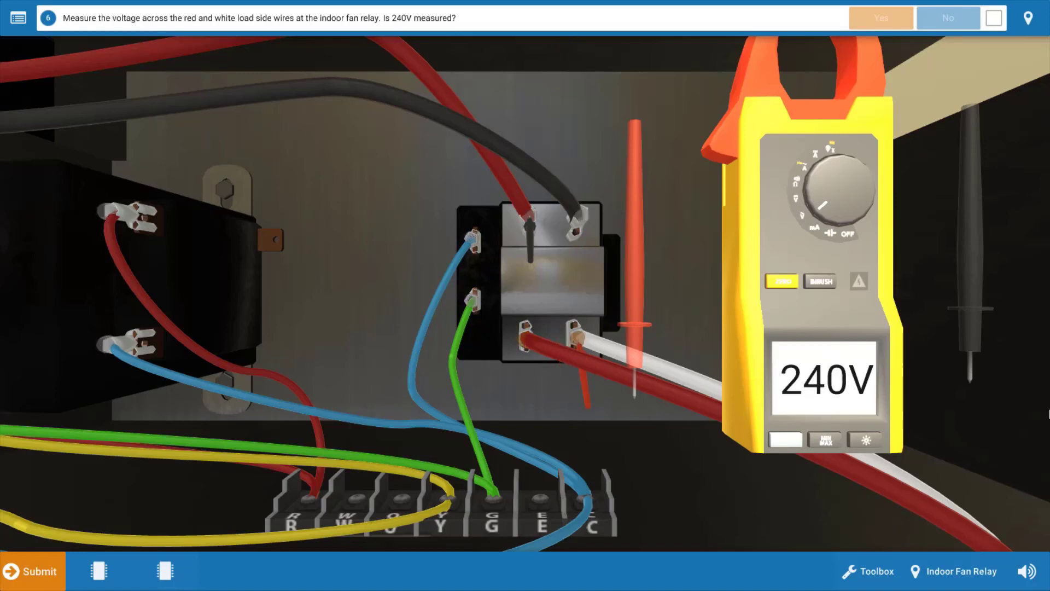
pyautogui.click(523, 329)
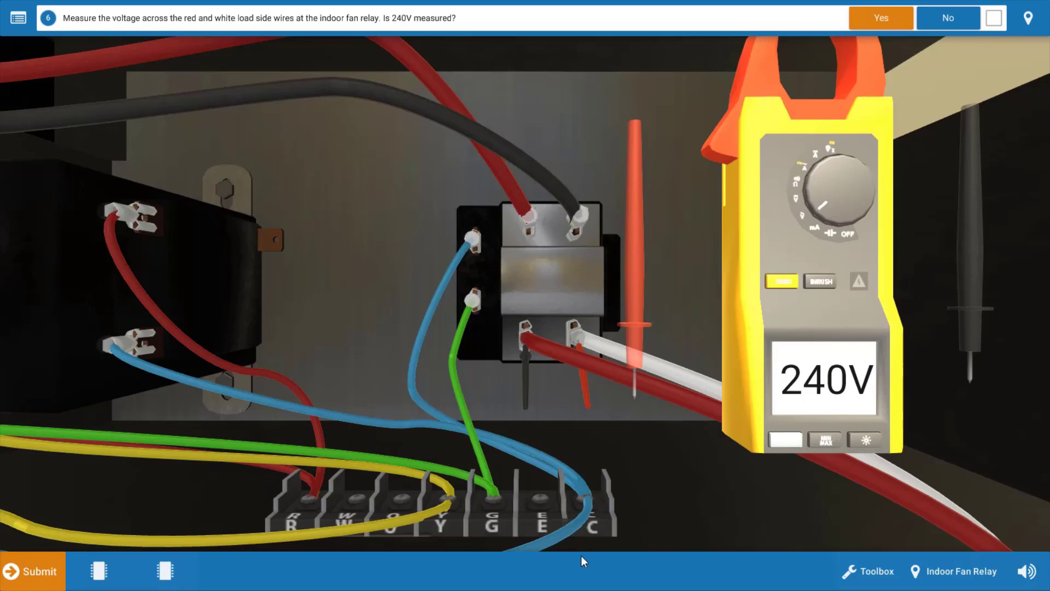
pyautogui.click(101, 565)
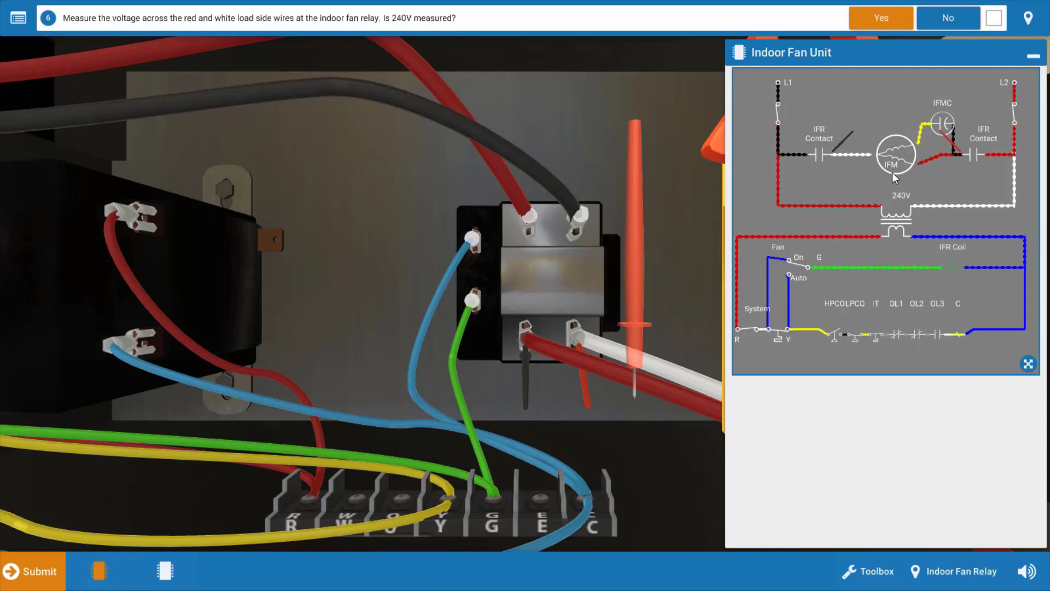
pyautogui.click(1033, 57)
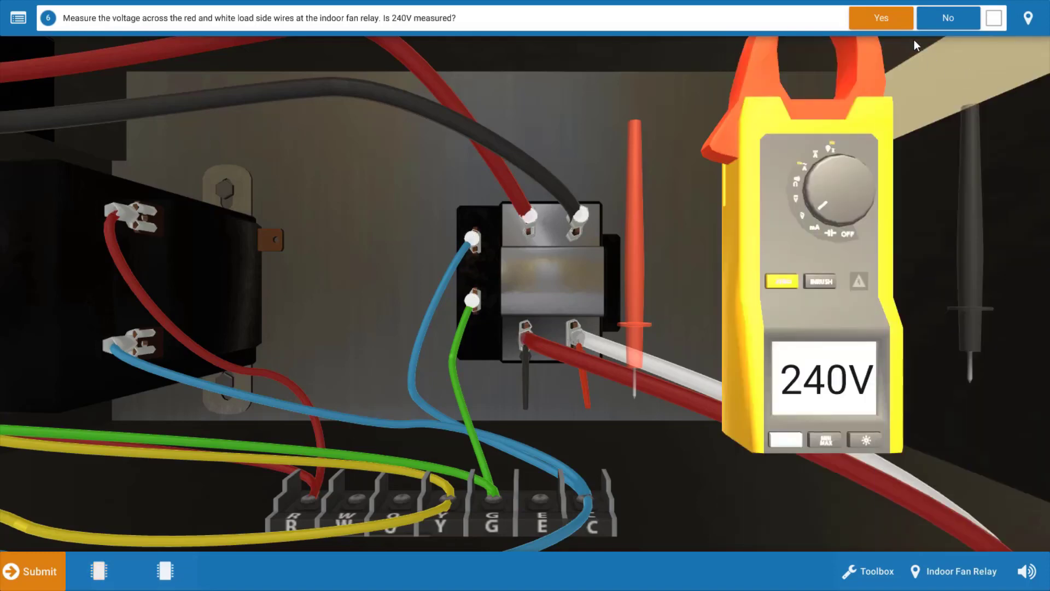
# - Answer Yes to 240V on the load side and flip the indoor disconnect off
pyautogui.click(885, 14)
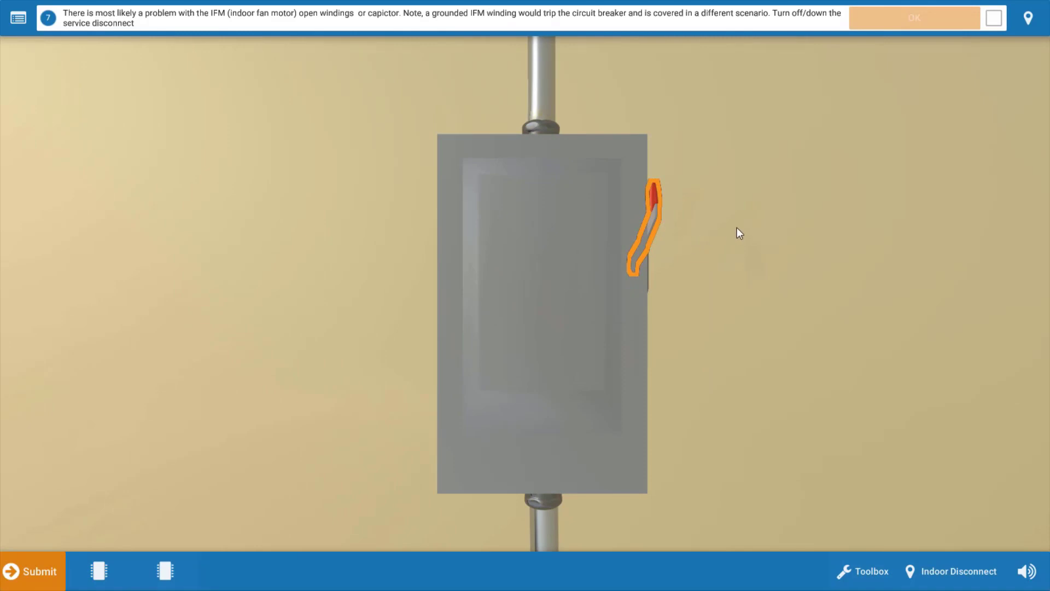
pyautogui.click(654, 222)
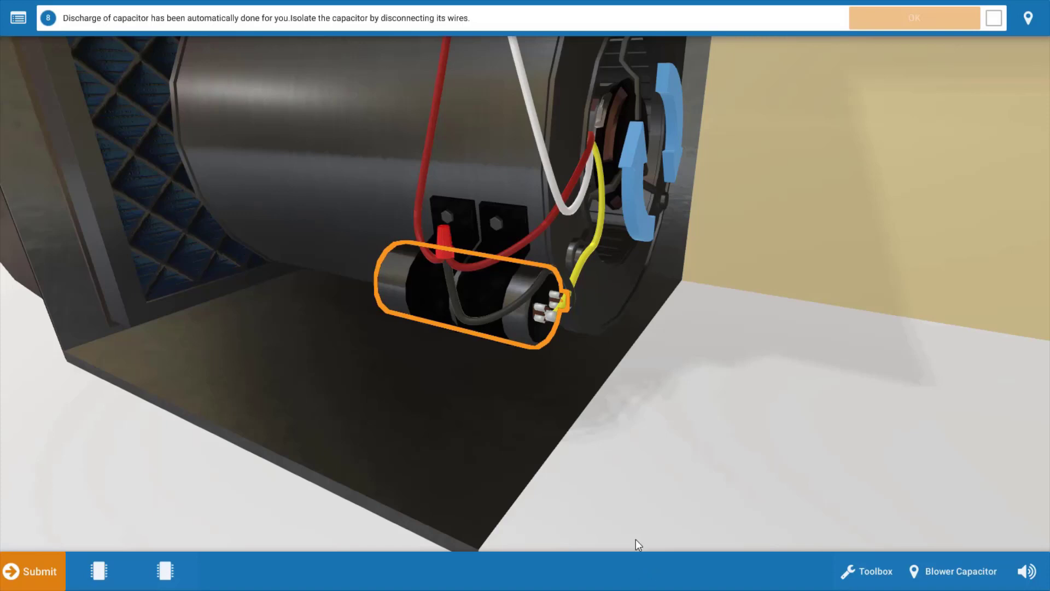
# - Choose Isolate in the Blower Capacitor panel to disconnect its wires, then confirm
pyautogui.click(489, 298)
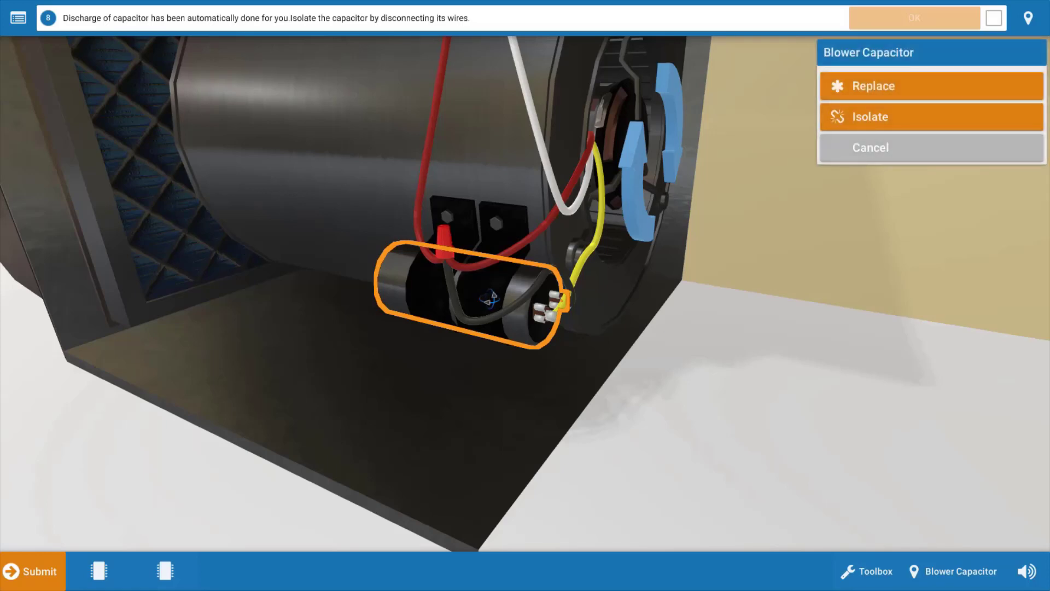
pyautogui.click(877, 119)
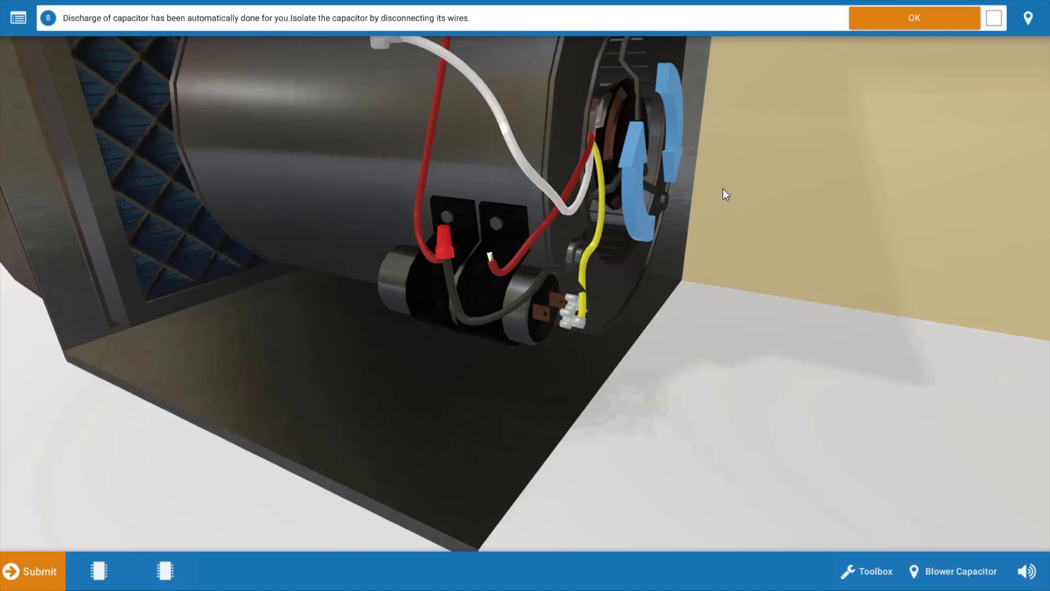
pyautogui.click(915, 18)
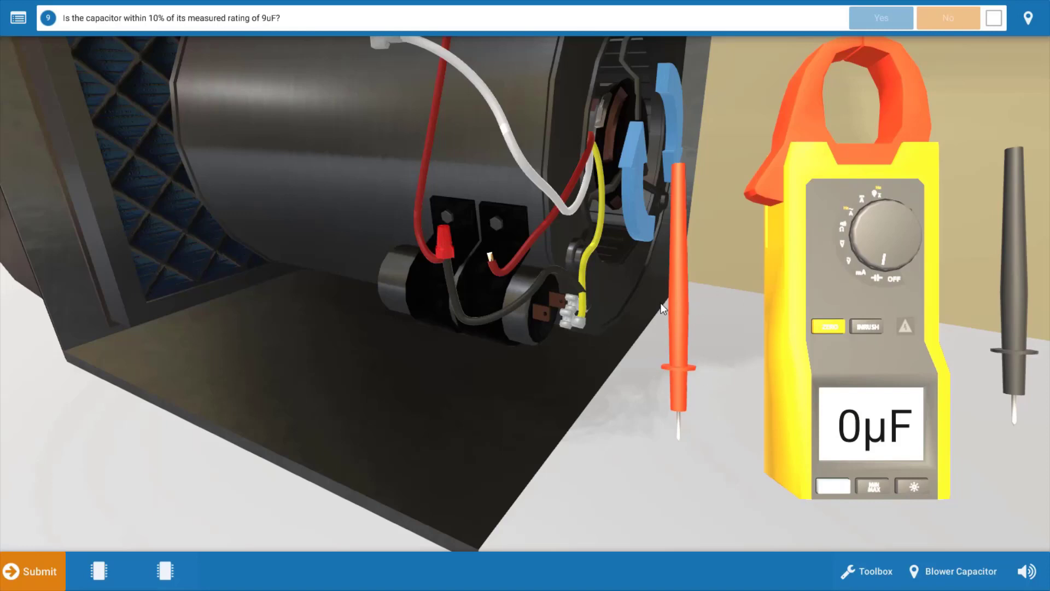
# - Probe the capacitor terminals, read 0µF, and answer No to the within-10%-of-9µF question
pyautogui.click(687, 390)
pyautogui.click(570, 310)
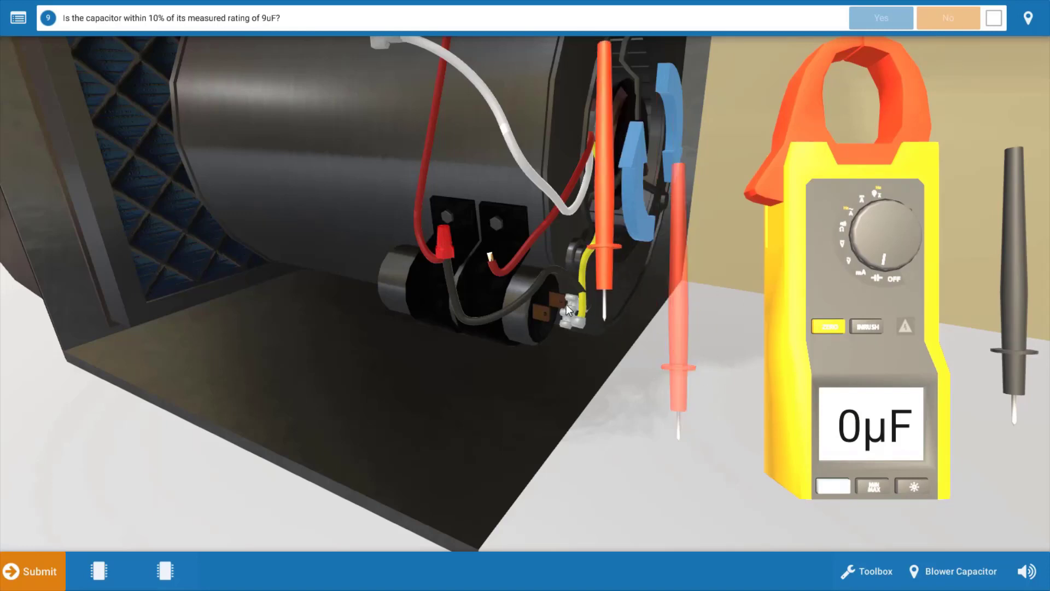
pyautogui.click(1024, 388)
pyautogui.click(540, 313)
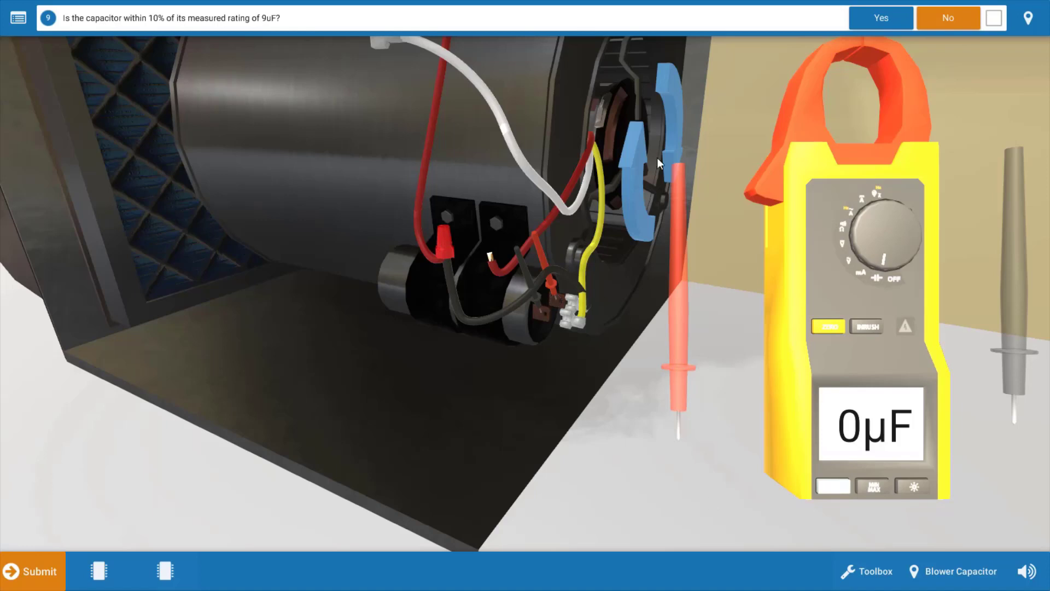
pyautogui.click(958, 25)
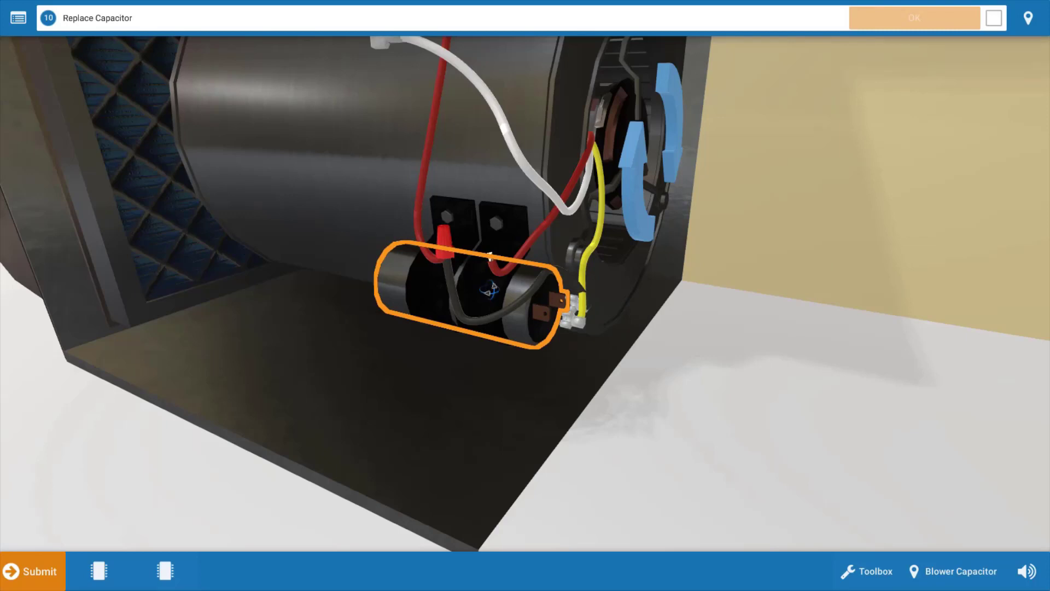
# - Choose Replace on the outlined blower capacitor to install a new one
pyautogui.click(490, 295)
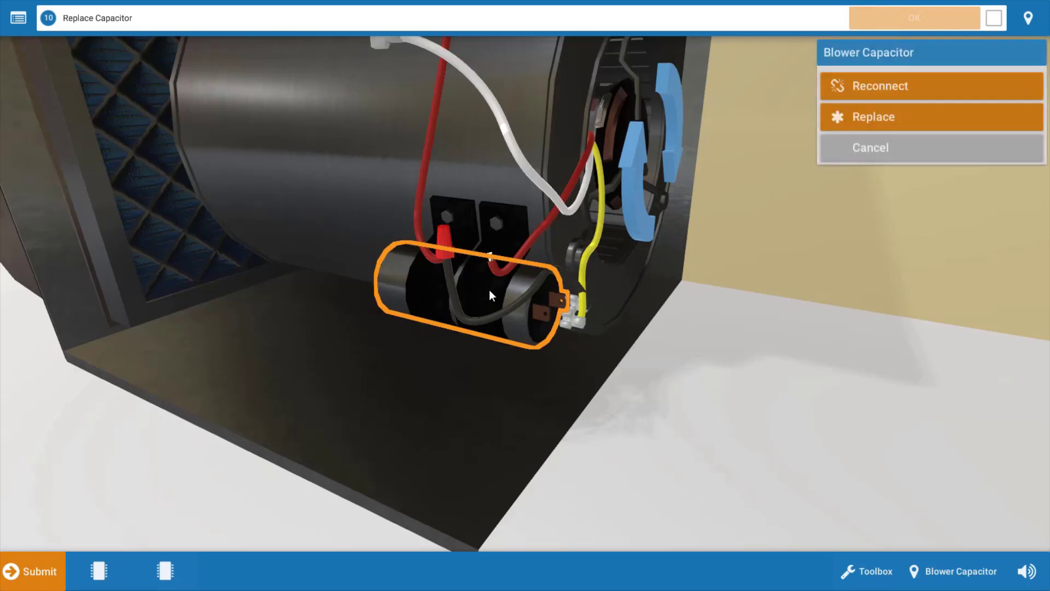
pyautogui.click(914, 119)
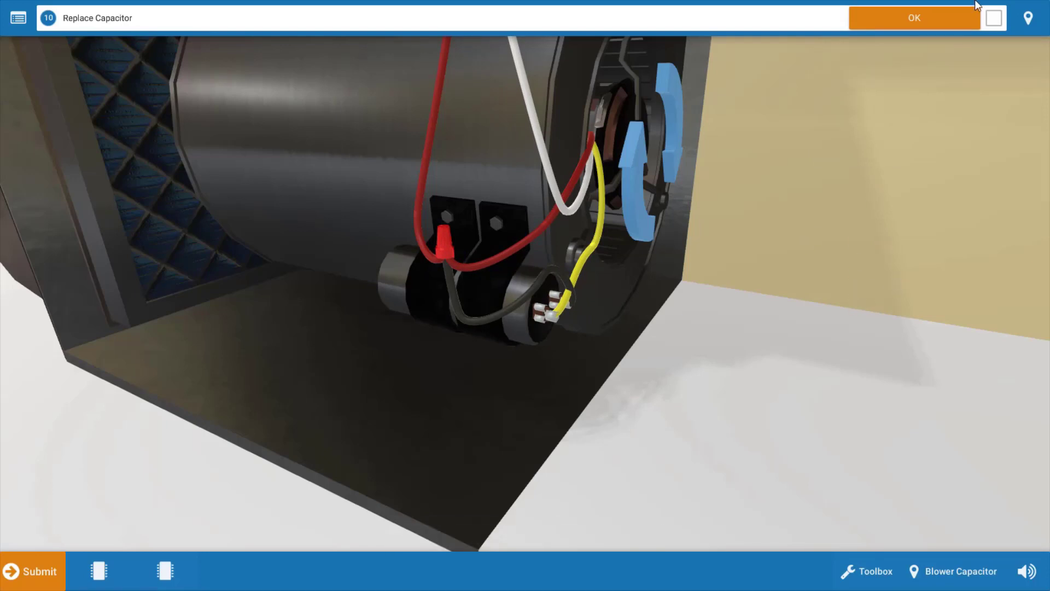
# - Confirm the capacitor replacement, switch the indoor service disconnect back on, and advance to step 12
pyautogui.click(943, 25)
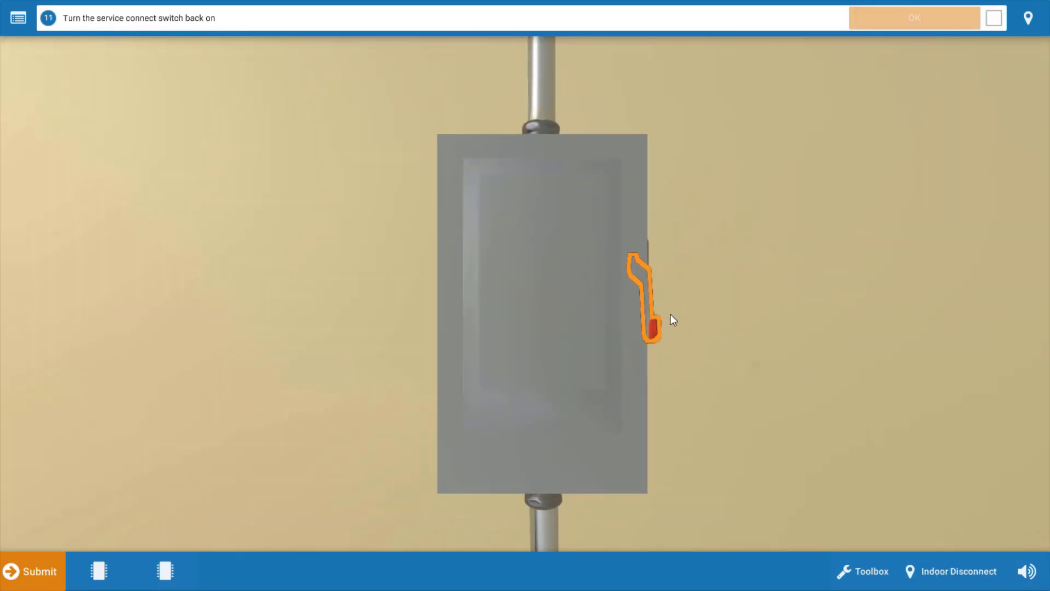
pyautogui.click(652, 331)
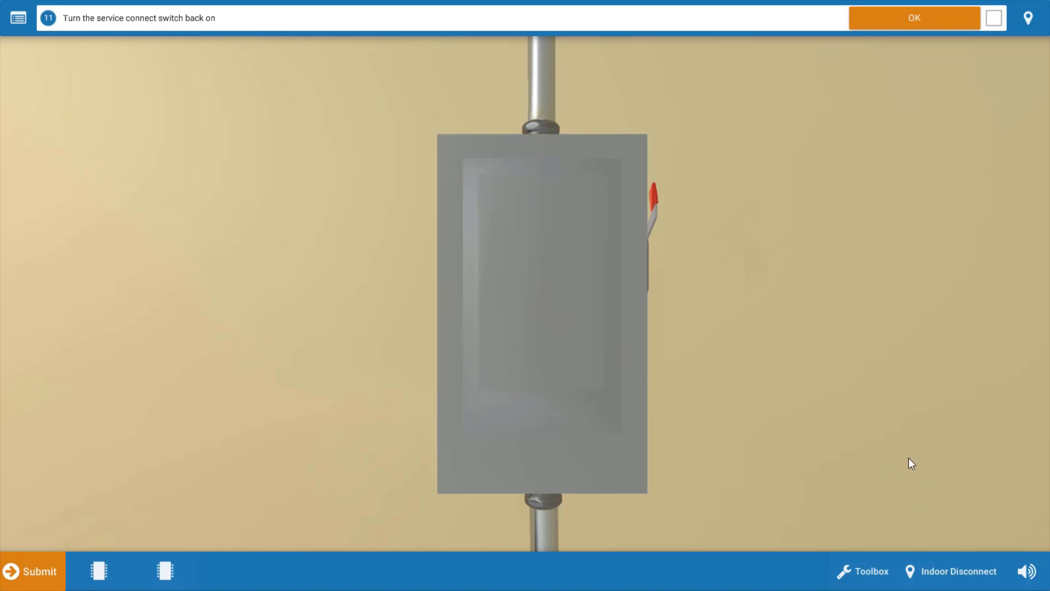
pyautogui.click(934, 17)
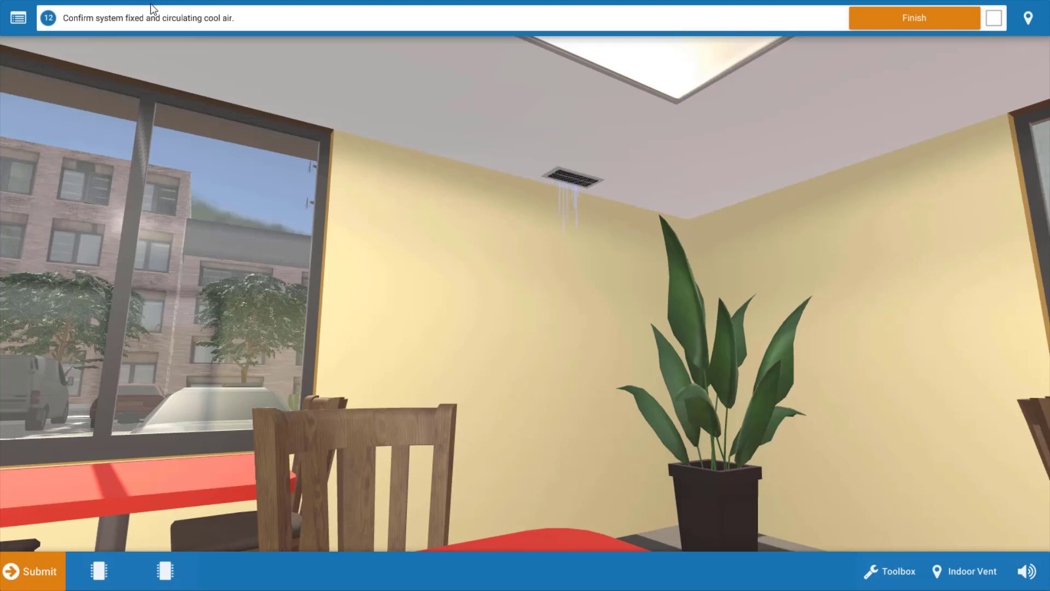
# - Open the Procedure Guide panel: steps through 11 checked off, 11 correct, 0 wrong
pyautogui.click(18, 21)
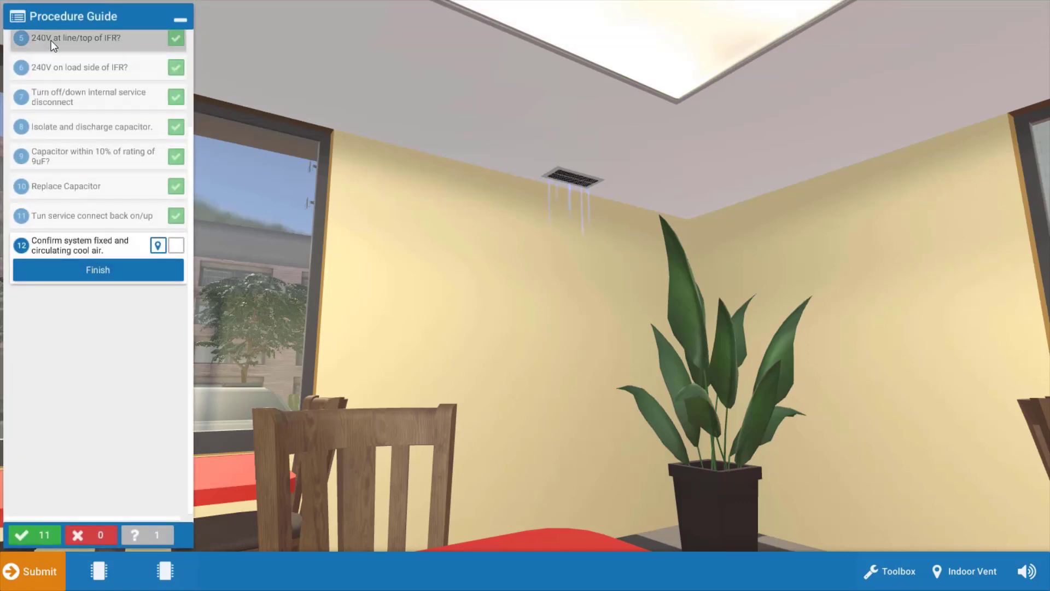